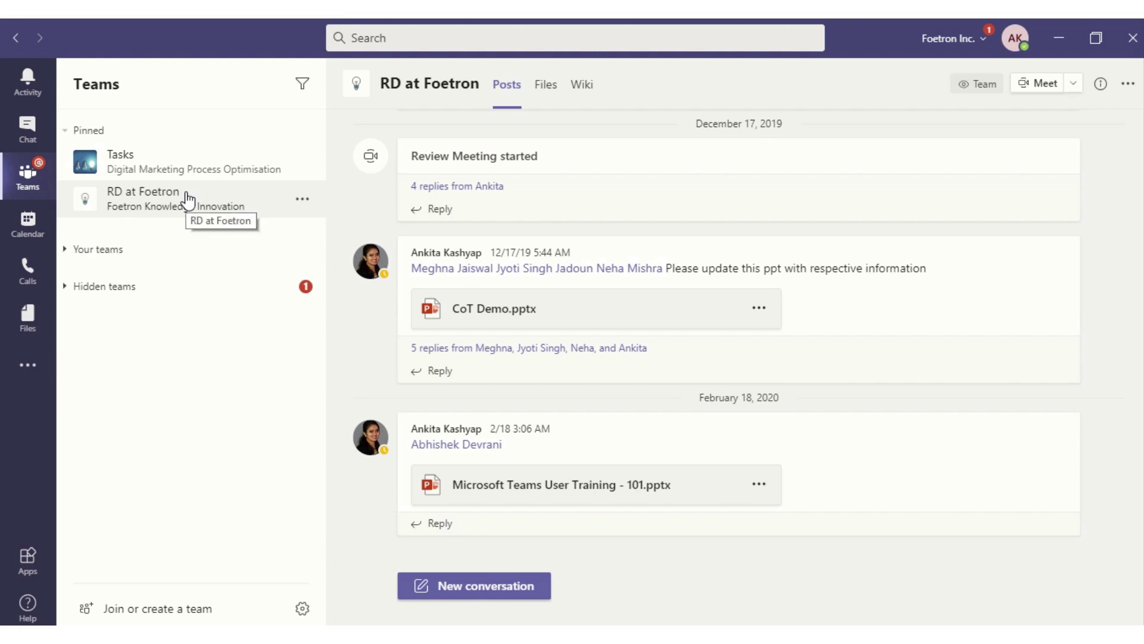
# Open the pinned RD at Foetron team to show its channel posts.
pyautogui.click(225, 213)
pyautogui.click(438, 523)
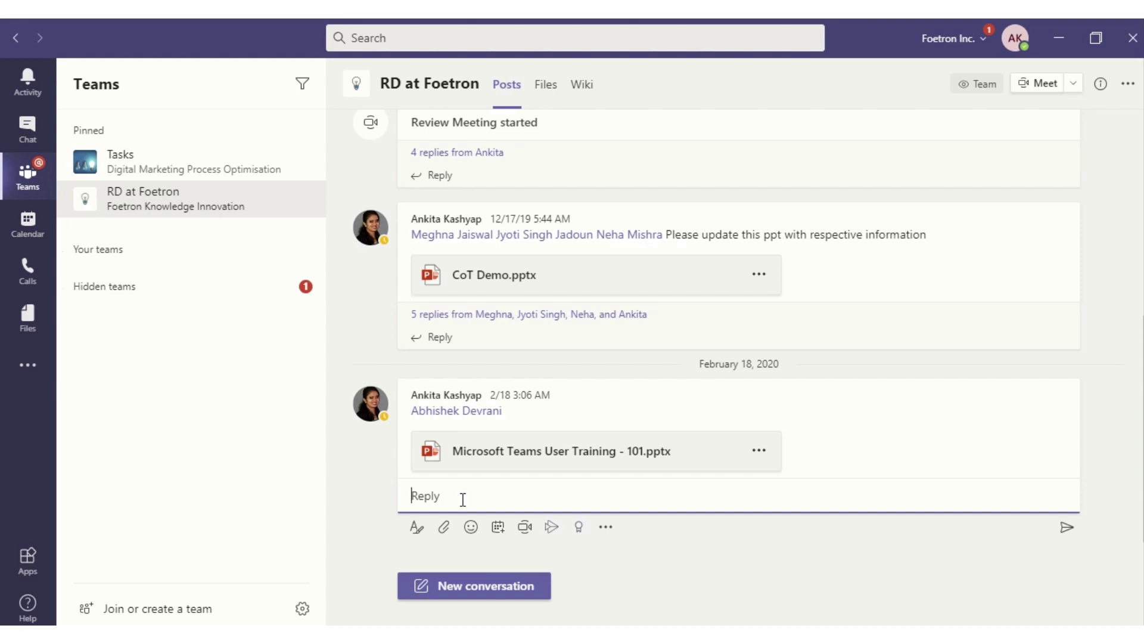
pyautogui.write('@ank')
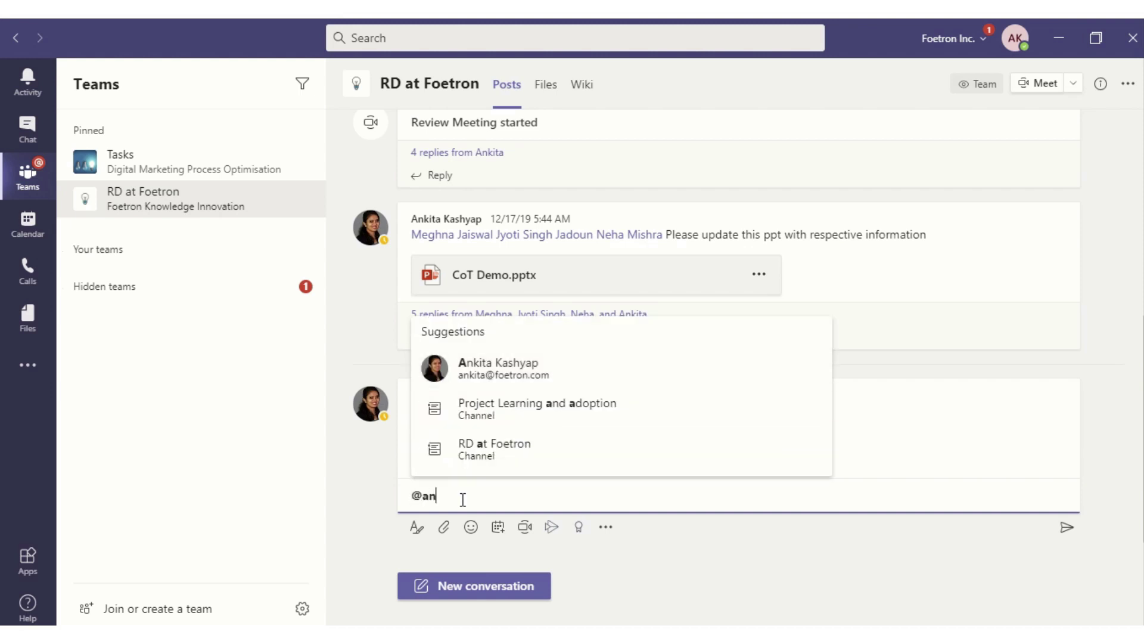
pyautogui.click(482, 442)
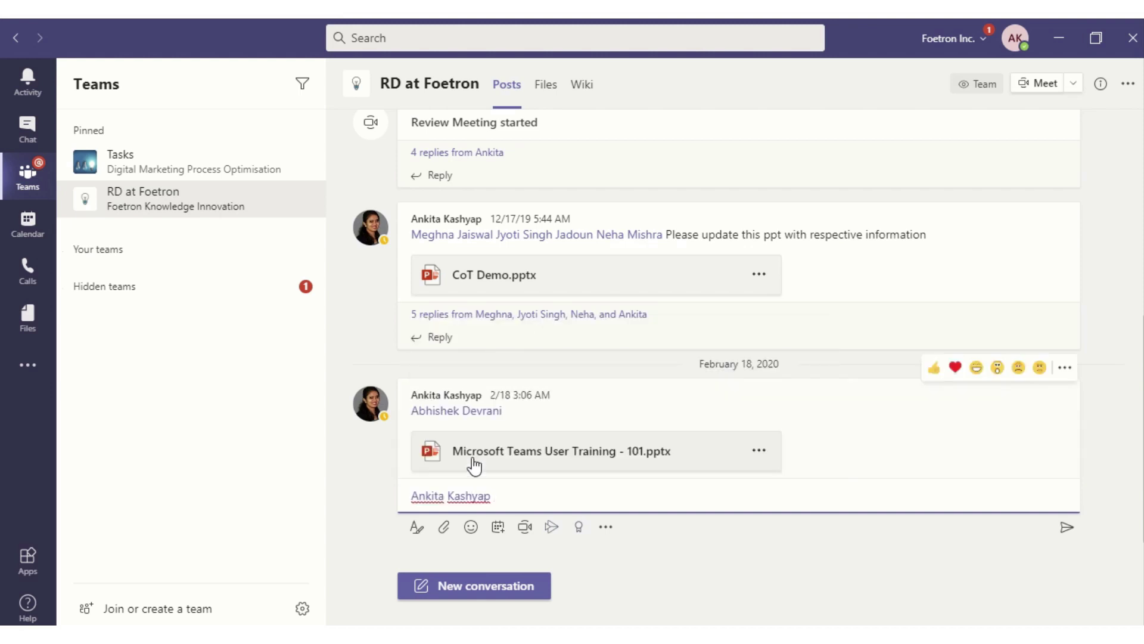
pyautogui.write('Thanks')
pyautogui.press('Return')
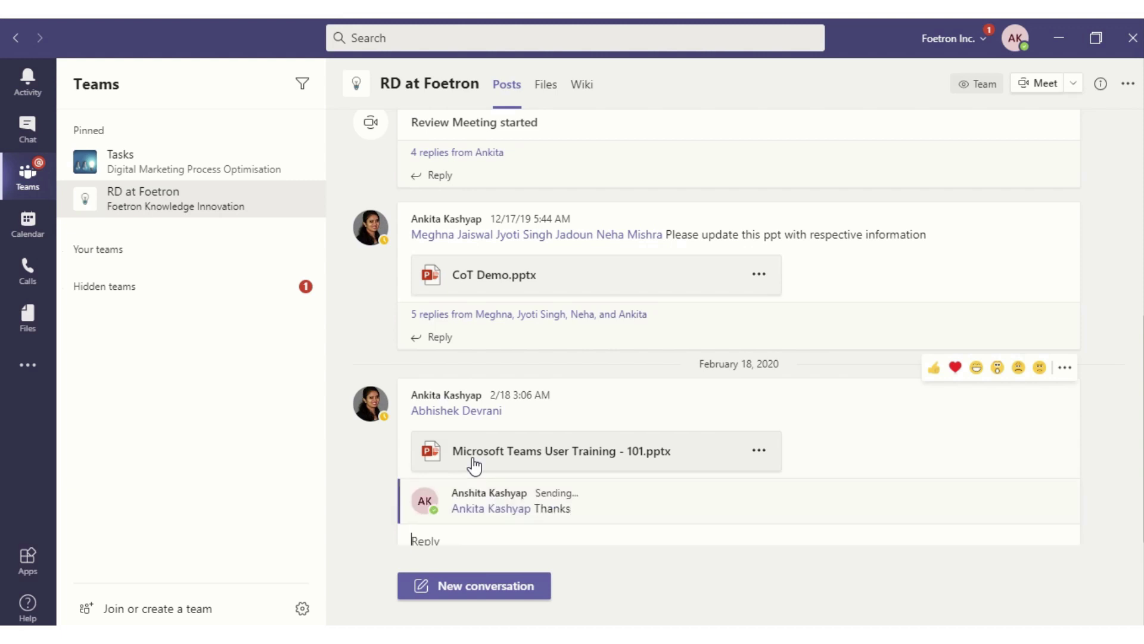